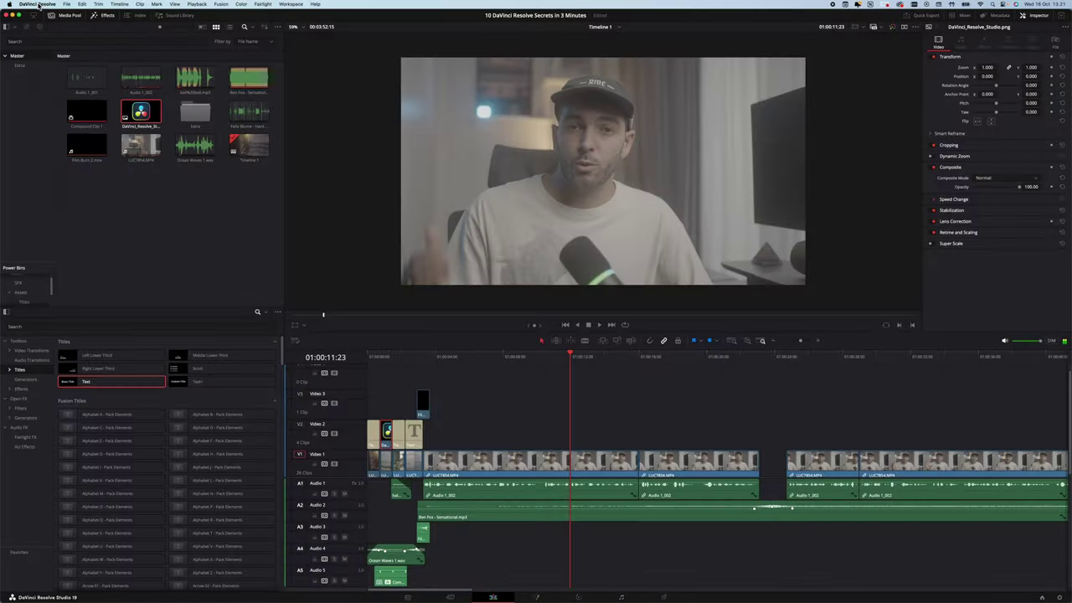
# Step: Search Keyboard Customization for 'lightbox' to find its shortcut
pyautogui.click(38, 5)
pyautogui.click(50, 36)
pyautogui.click(687, 278)
pyautogui.write('lightbox')
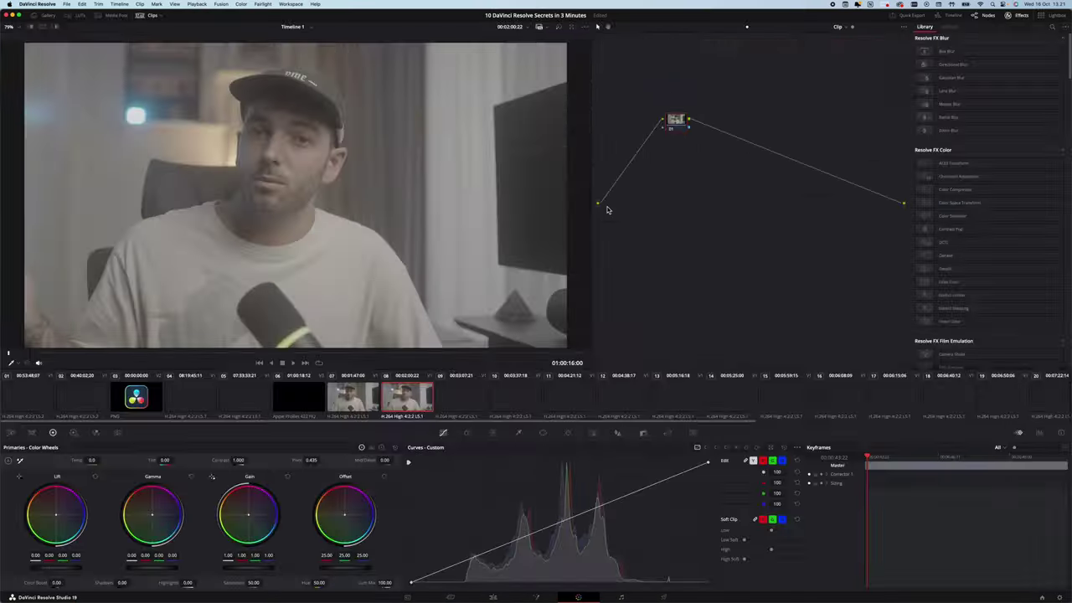
# Step: Toggle the Lightbox thumbnail grid on the Color page with the Tab shortcut
pyautogui.press('Tab')
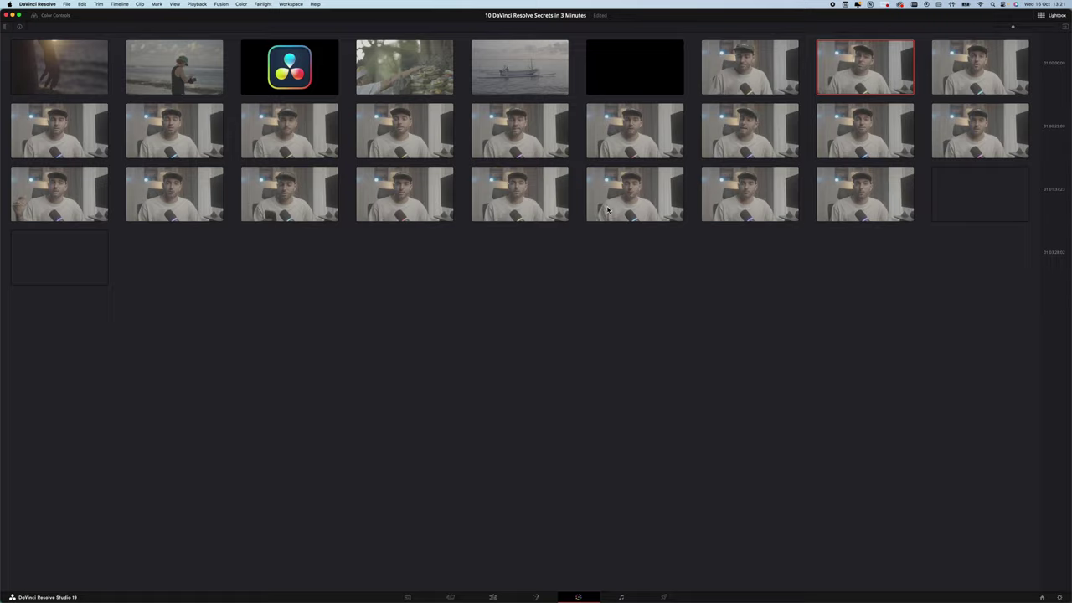
pyautogui.press('Tab')
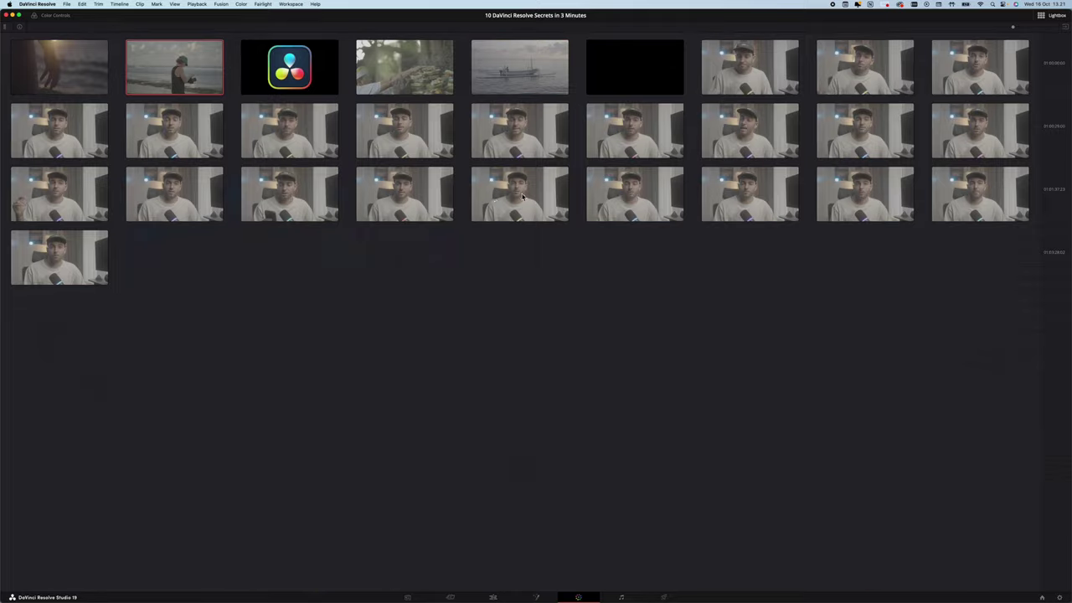
pyautogui.press('Tab')
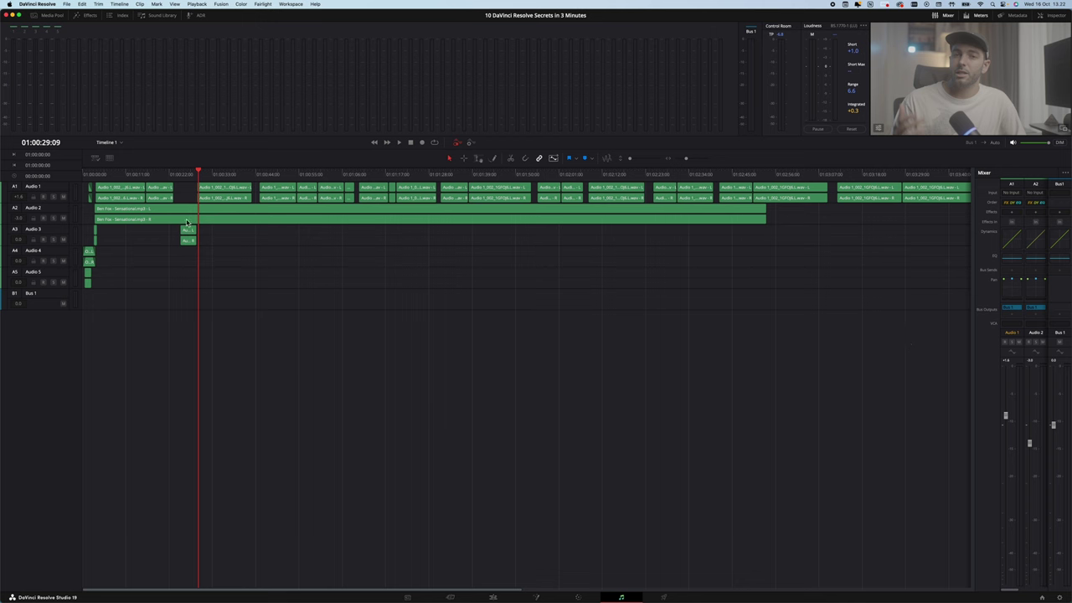
# Step: Apply the Vocal Channel effect to Audio 1 and play the timeline
pyautogui.click(1007, 228)
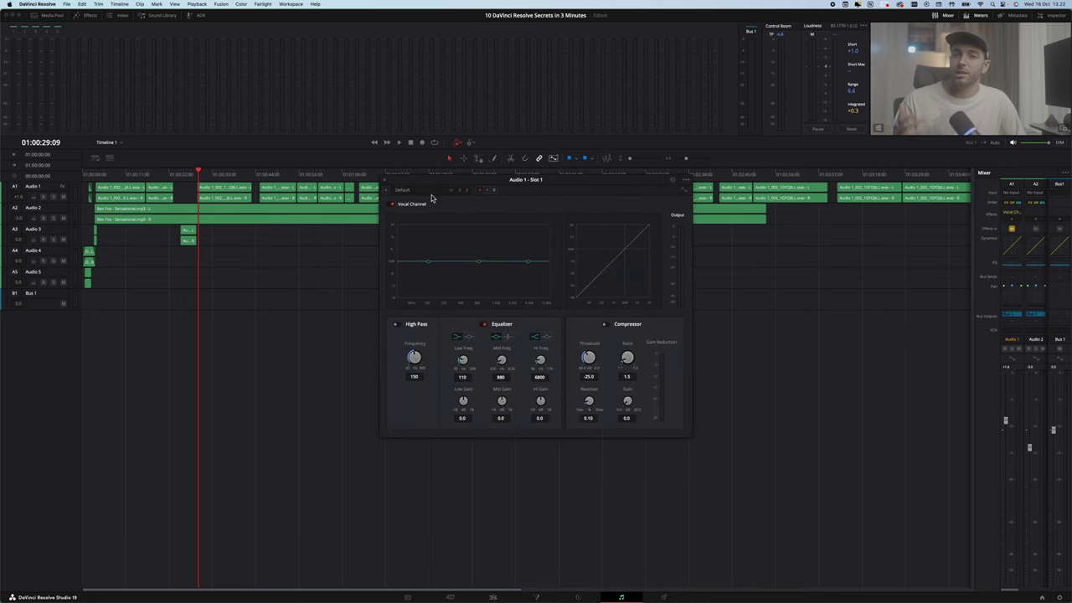
pyautogui.press('space')
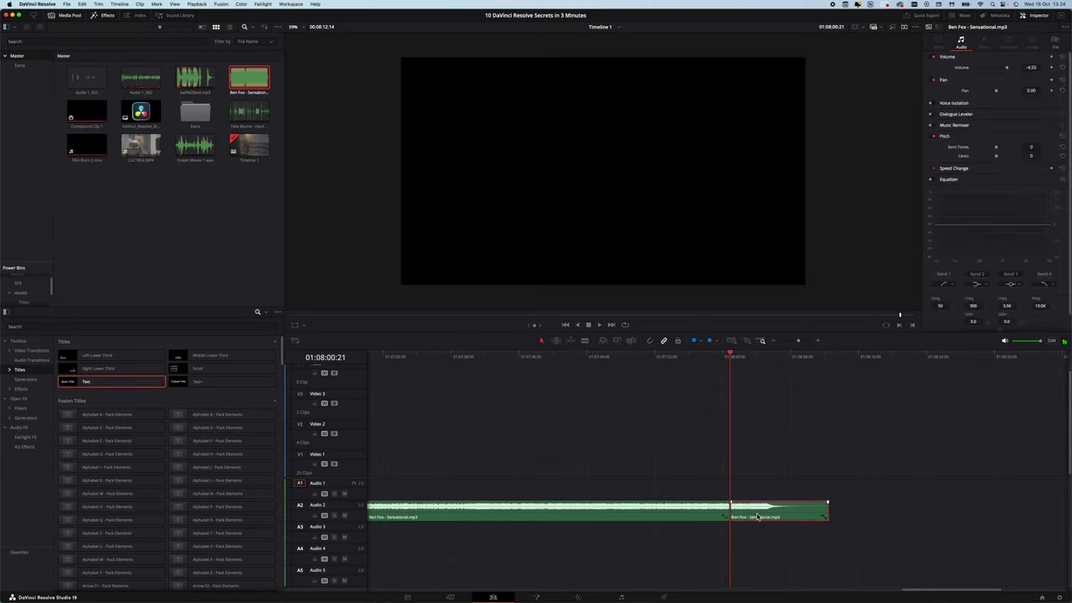
# Step: Trim the Ben Fox music at the playhead and make the tail Compound Clip 2
pyautogui.hotkey('shift', ']')
pyautogui.press('super+equal')
pyautogui.press('super+equal')
pyautogui.press('super+equal')
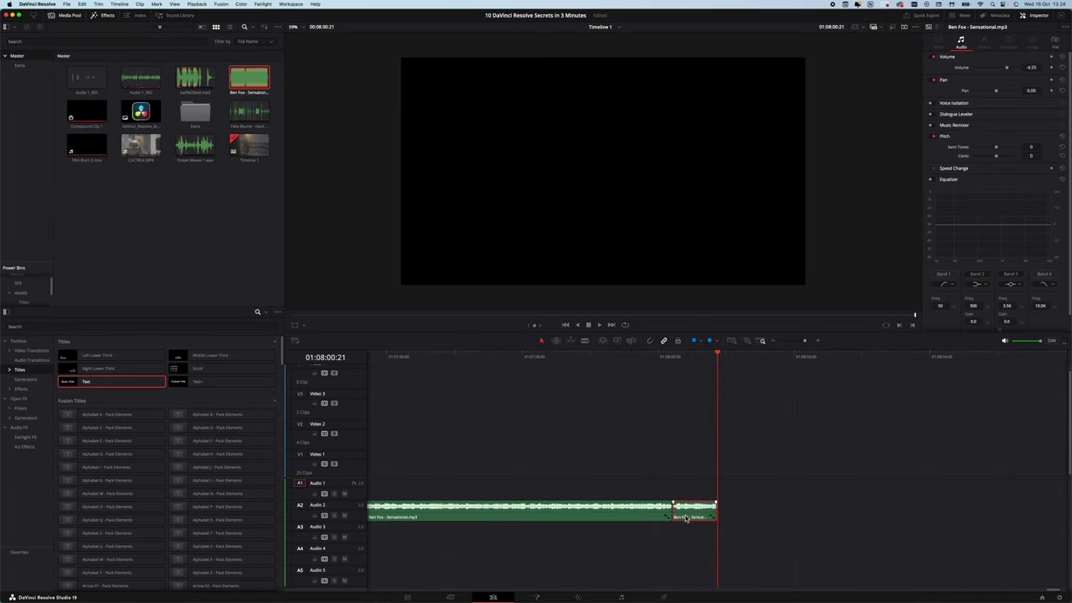
pyautogui.click(738, 368)
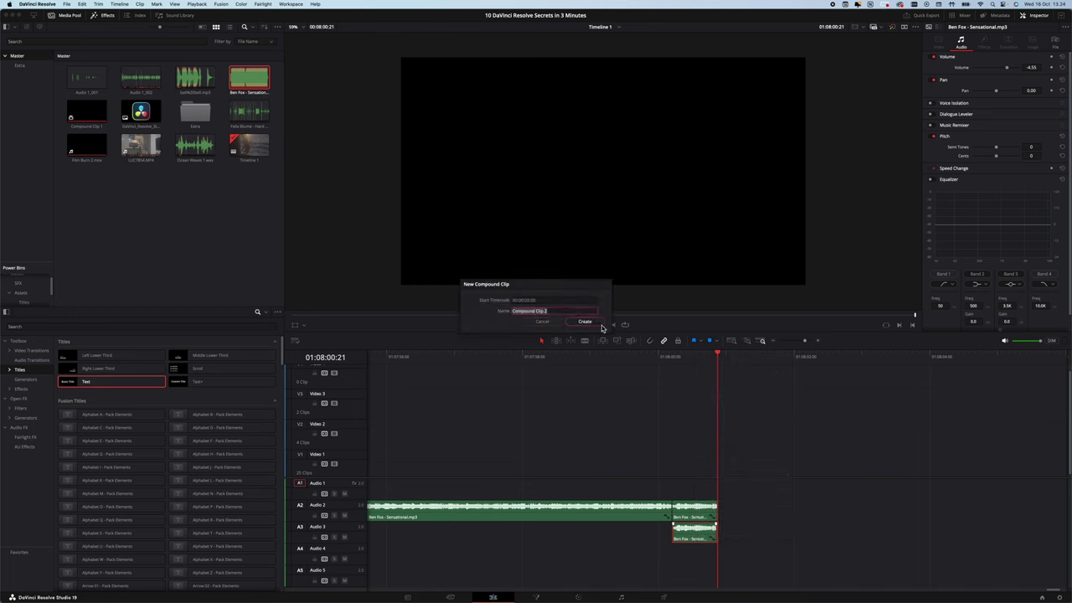
pyautogui.click(587, 311)
# Step: Open Compound Clip 2, return to Timeline 1, and lower its volume to about -11 dB
pyautogui.rightClick(701, 549)
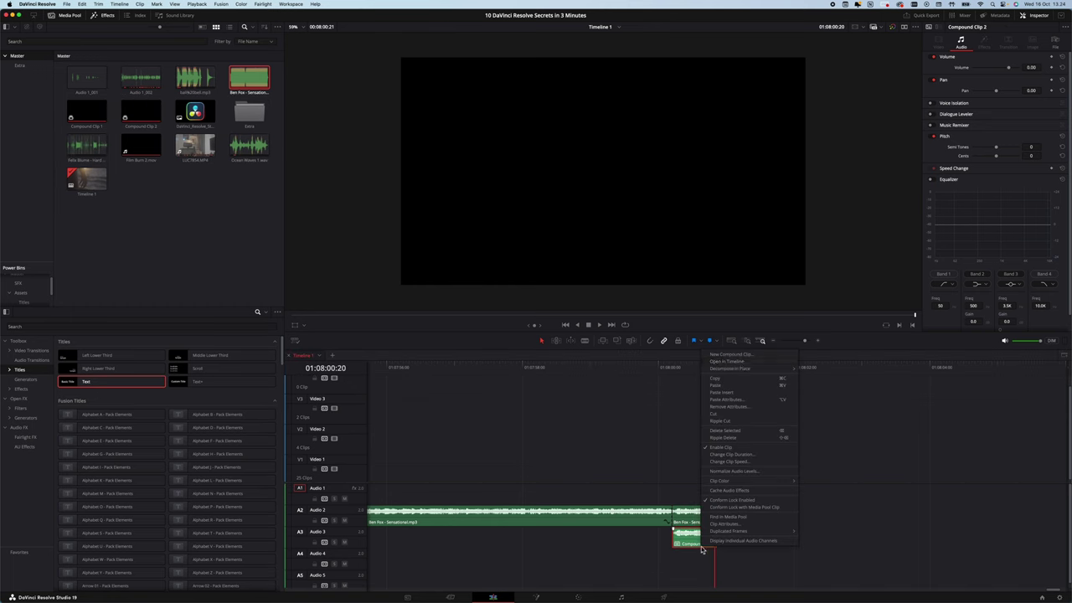
pyautogui.click(742, 363)
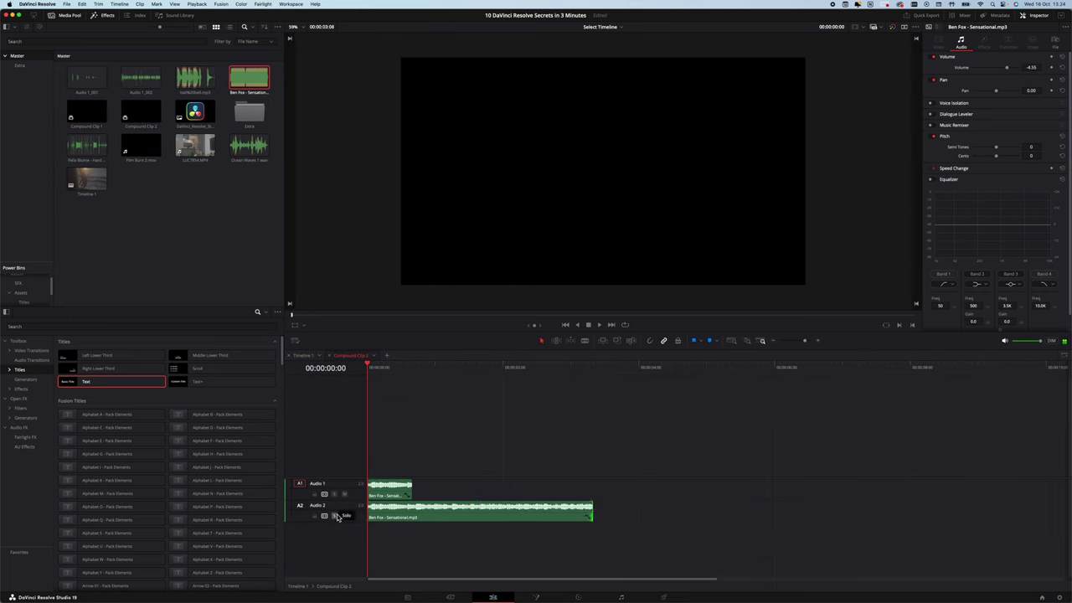
pyautogui.click(329, 355)
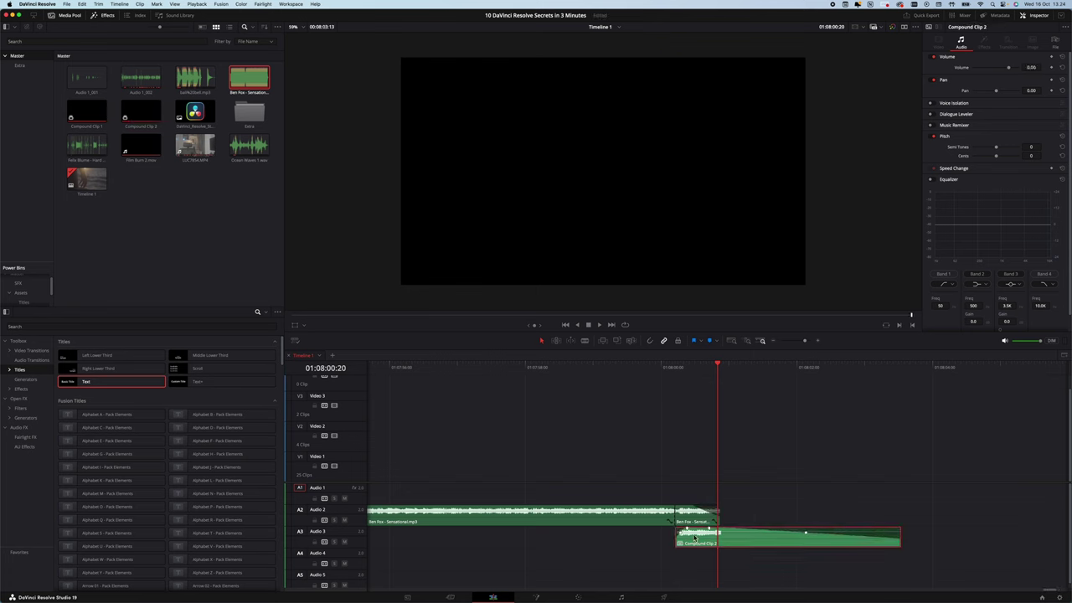
pyautogui.moveTo(695, 536); pyautogui.dragTo(695, 546)
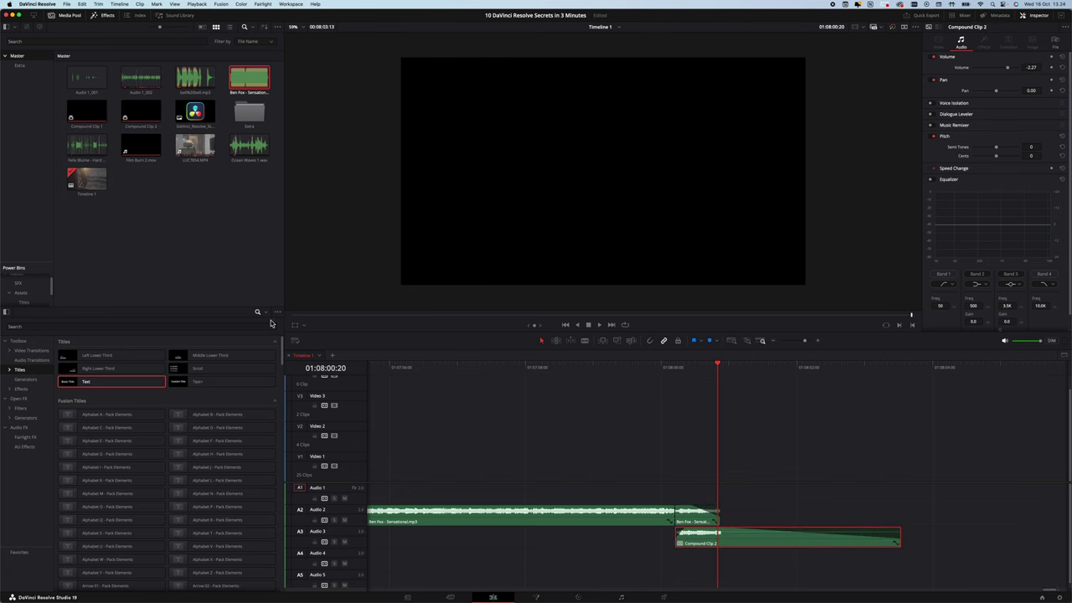
# Step: Search Audio FX for 'rever' and apply Reverb to Compound Clip 2
pyautogui.click(258, 313)
pyautogui.click(19, 409)
pyautogui.click(258, 312)
pyautogui.write('rever')
pyautogui.moveTo(775, 537); pyautogui.dragTo(777, 537)
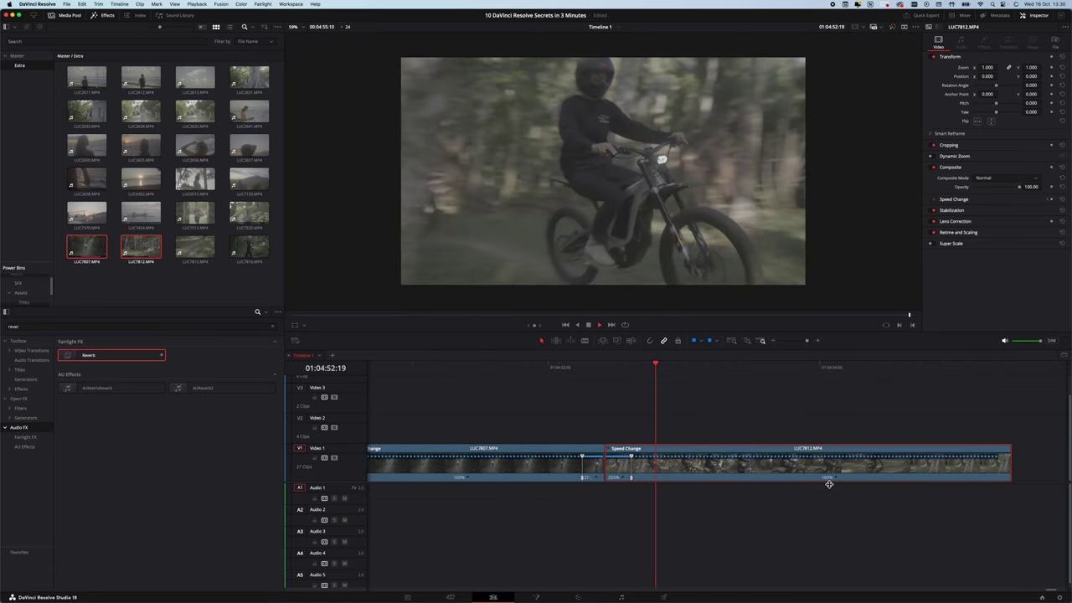
# Step: Show the retime speed curve on the motorbike clips, then hide it and replay the ramp
pyautogui.hotkey('ctrl', 'shift', 'c')
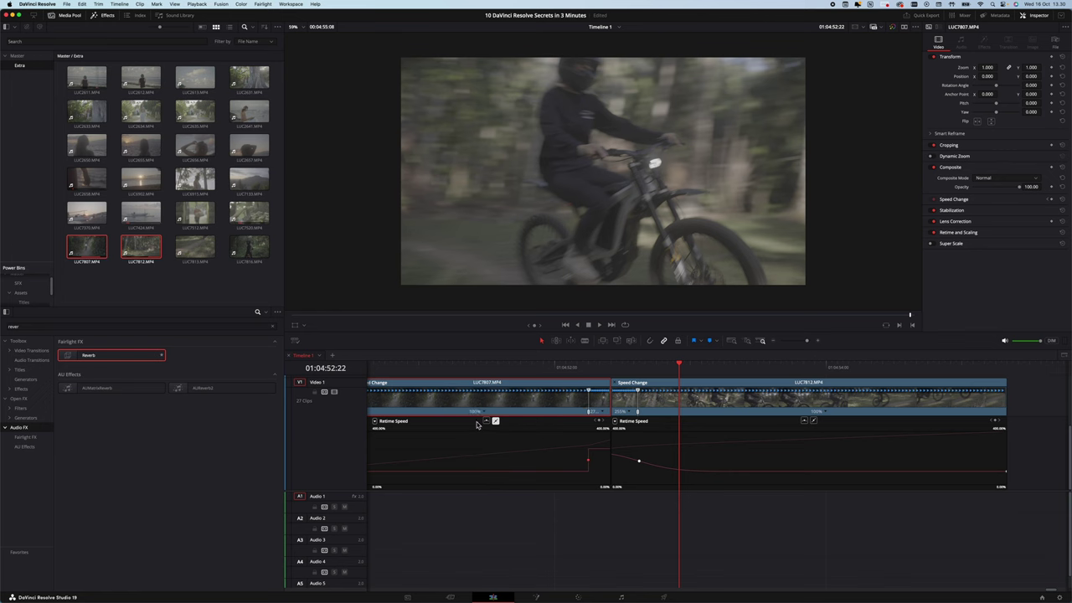
pyautogui.hotkey('ctrl', 'shift', 'c')
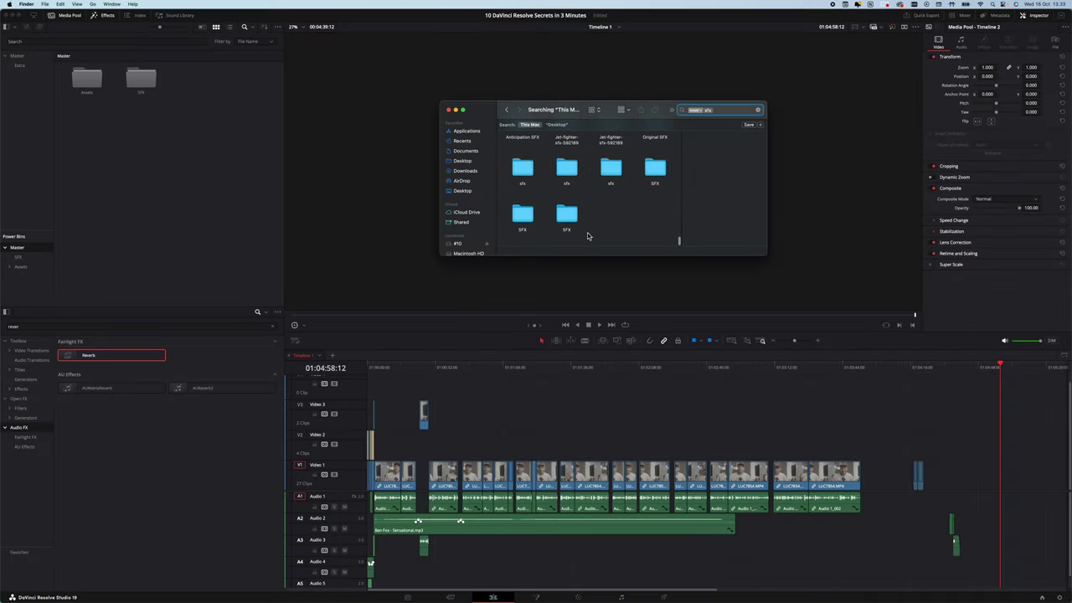
# Step: Select the last SFX folder in the 'sfx' search results
pyautogui.click(567, 216)
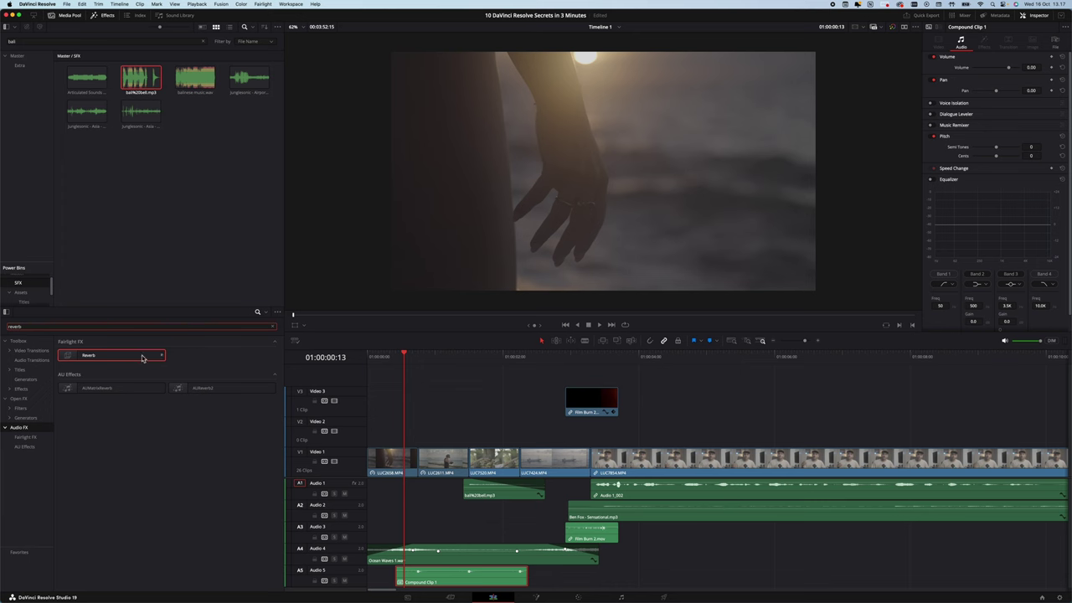
# Step: Drop the Reverb effect onto Compound Clip 1 on Audio 5
pyautogui.moveTo(444, 574); pyautogui.dragTo(444, 575)
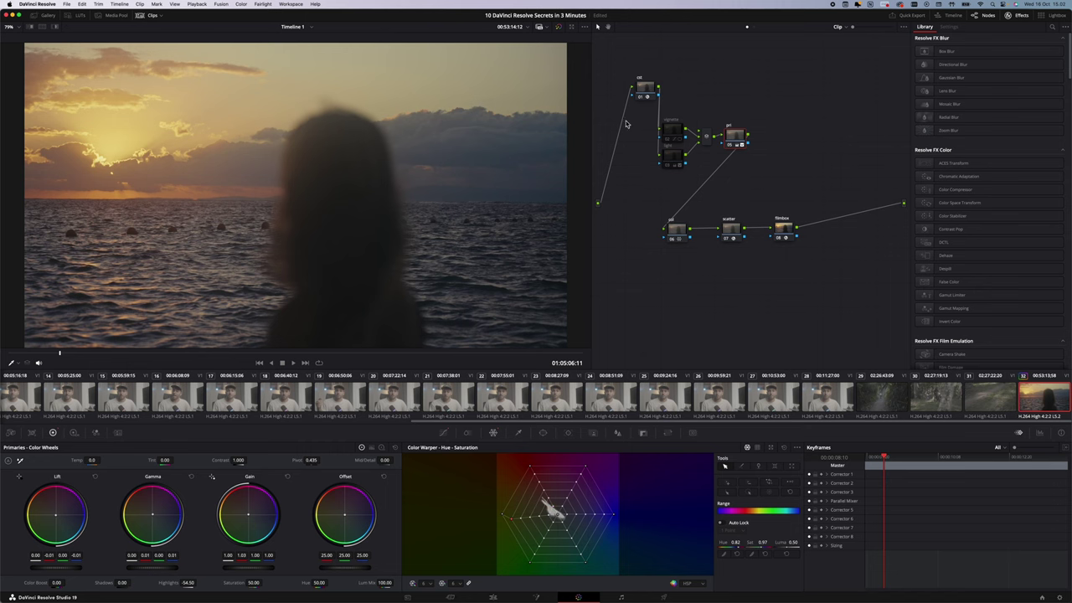
# Step: Grab a still of the sunset frame's grade into the PowerGrade gallery album
pyautogui.rightClick(303, 207)
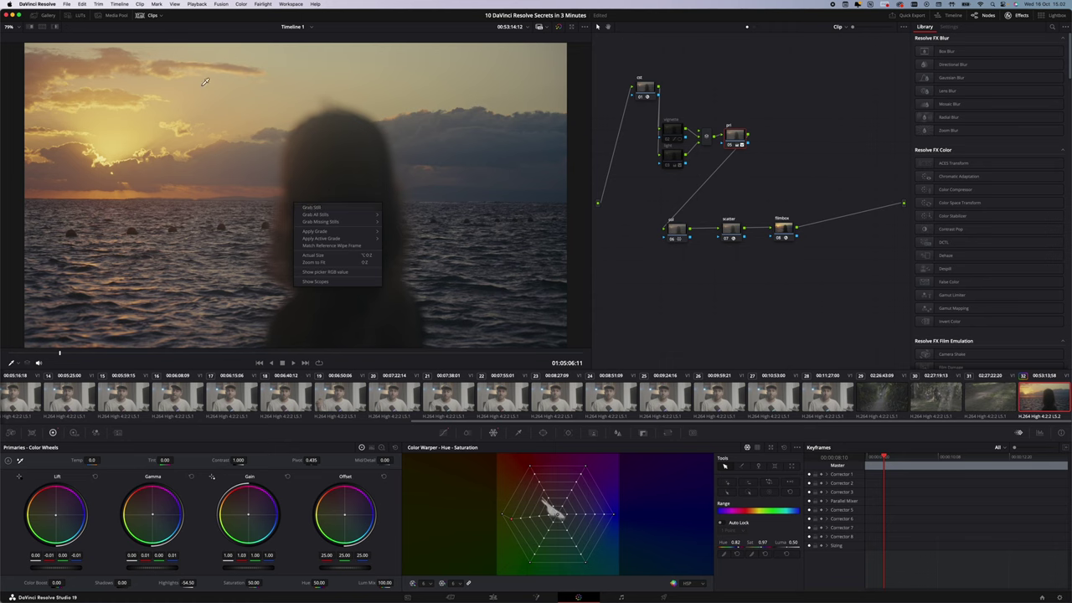
pyautogui.click(46, 16)
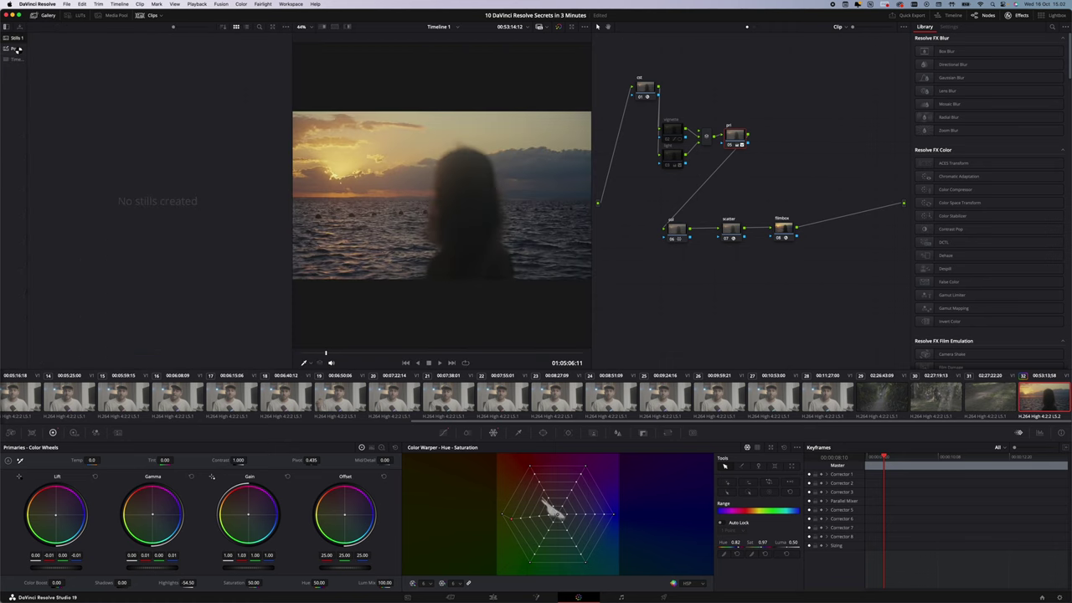
pyautogui.click(16, 49)
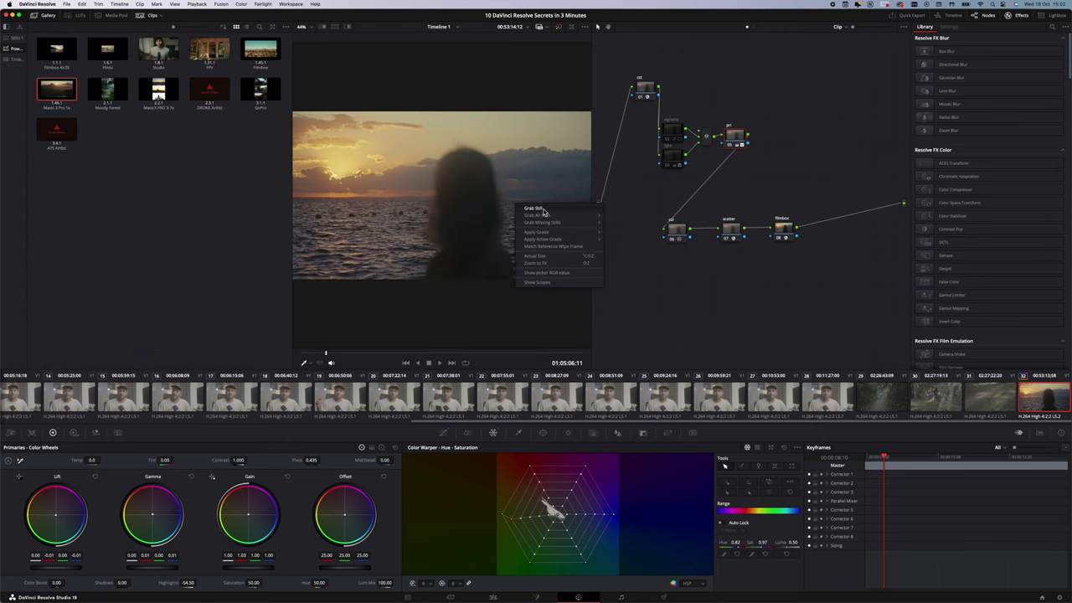
pyautogui.click(543, 211)
pyautogui.rightClick(221, 49)
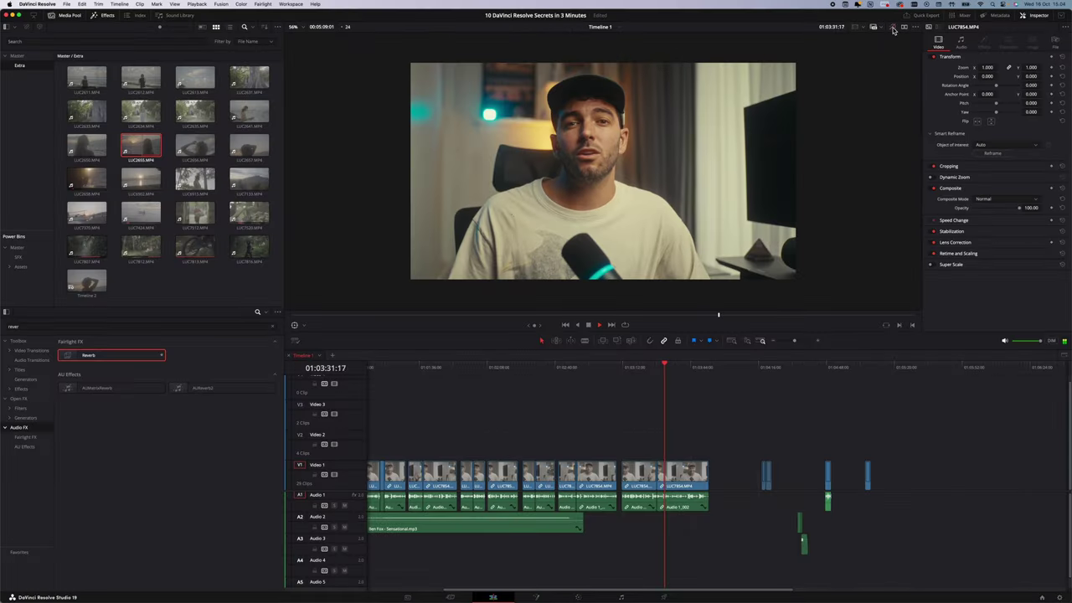
# Step: Turn on Bypass Color Grades and Fusion Effects in the viewer
pyautogui.click(893, 30)
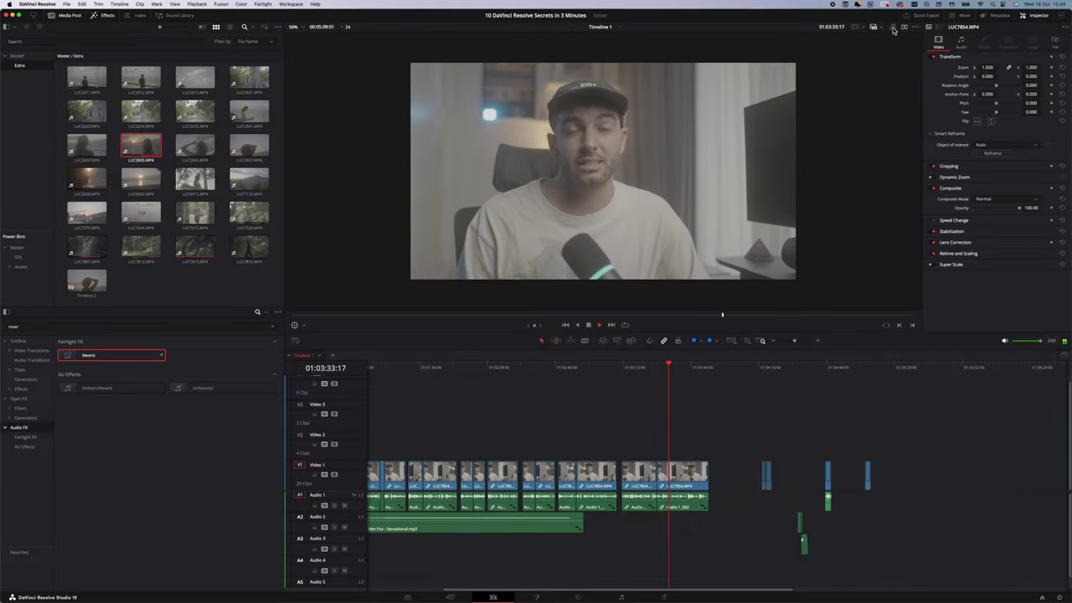